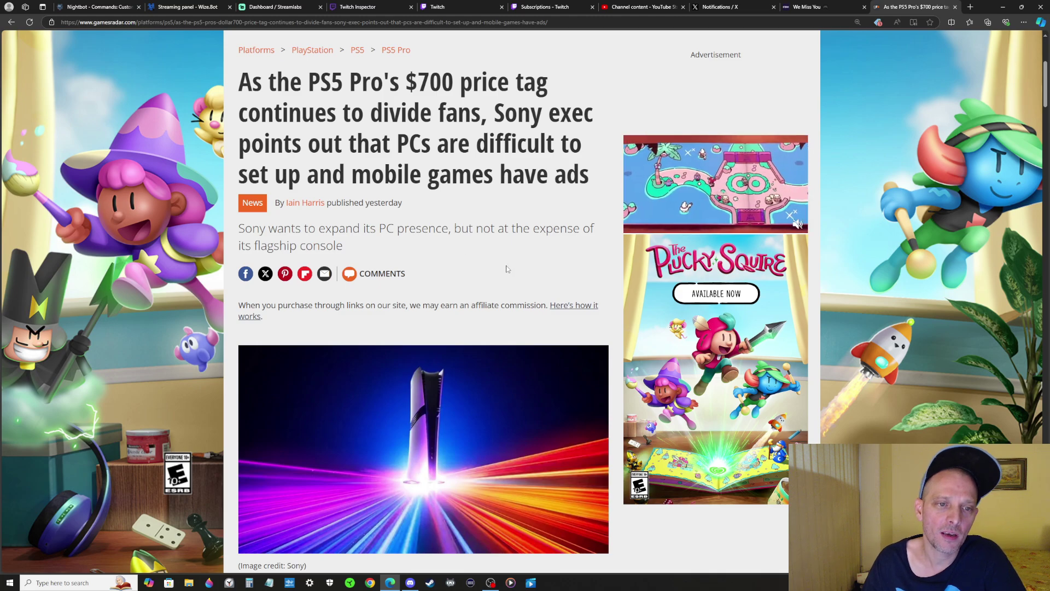
pyautogui.scroll(-4, 442, 244)
pyautogui.scroll(-1, 486, 259)
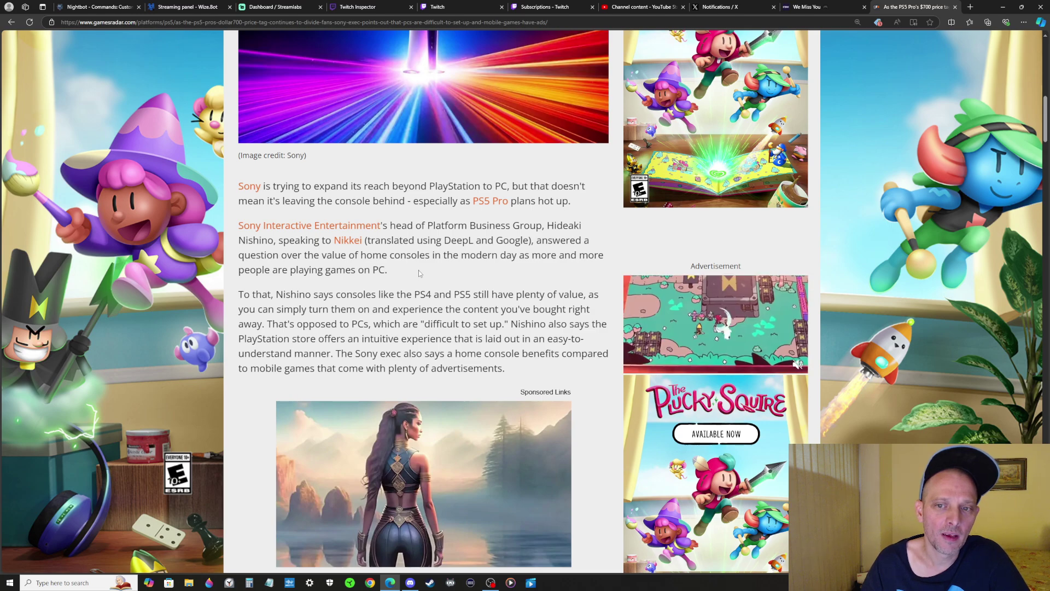
pyautogui.scroll(-1, 449, 273)
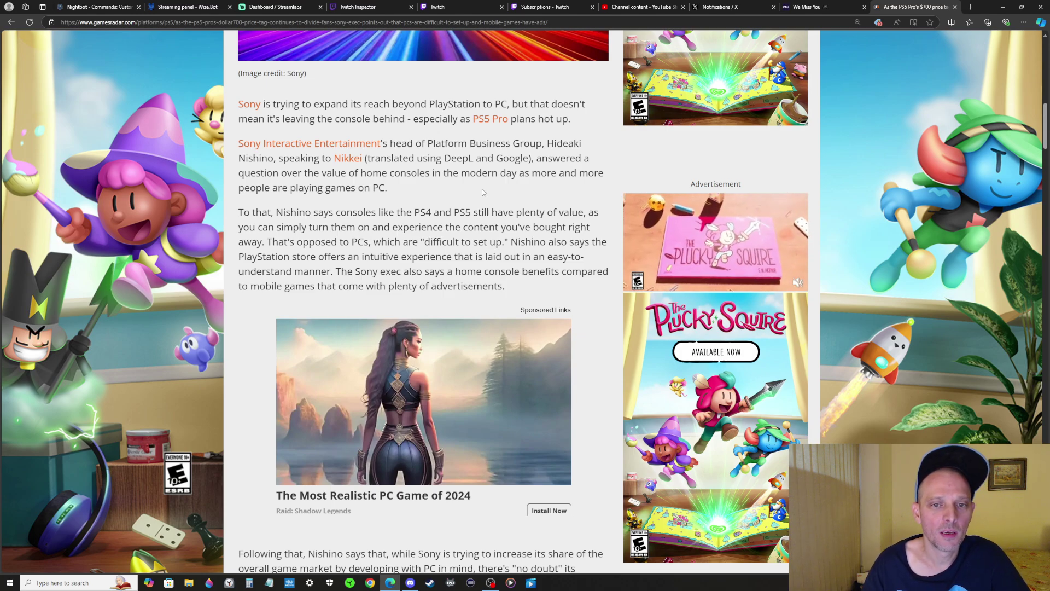
pyautogui.scroll(-2, 459, 192)
pyautogui.scroll(-3, 459, 192)
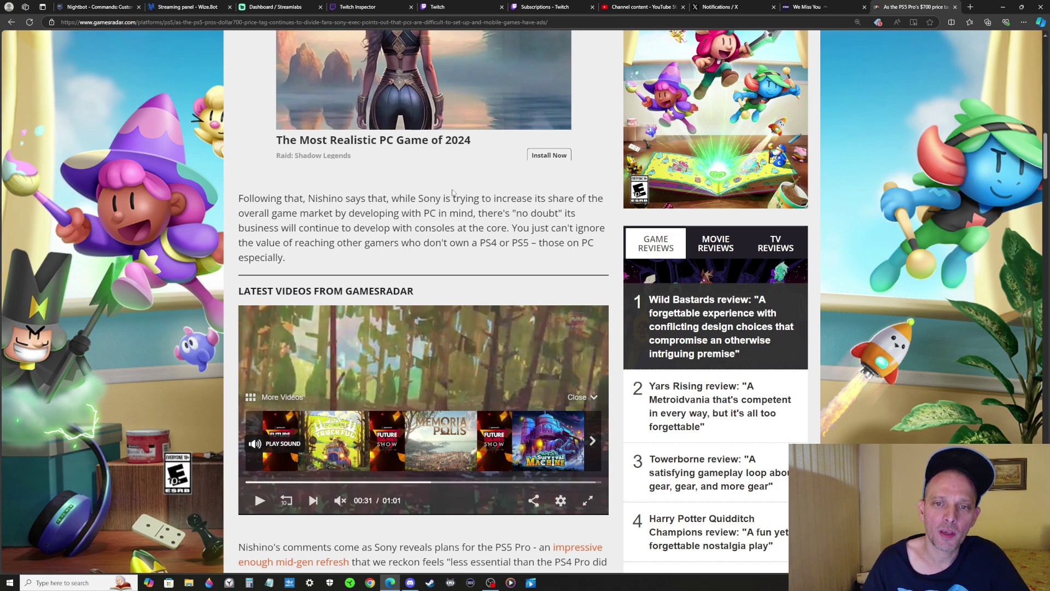
pyautogui.scroll(-4, 439, 206)
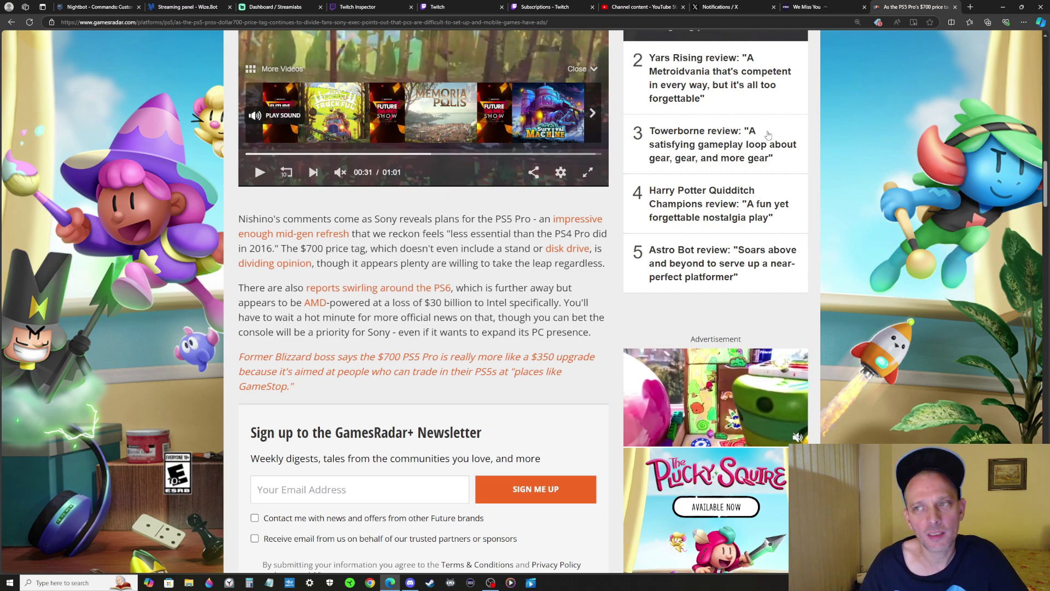
pyautogui.scroll(3, 423, 329)
pyautogui.scroll(5, 423, 328)
pyautogui.scroll(5, 423, 329)
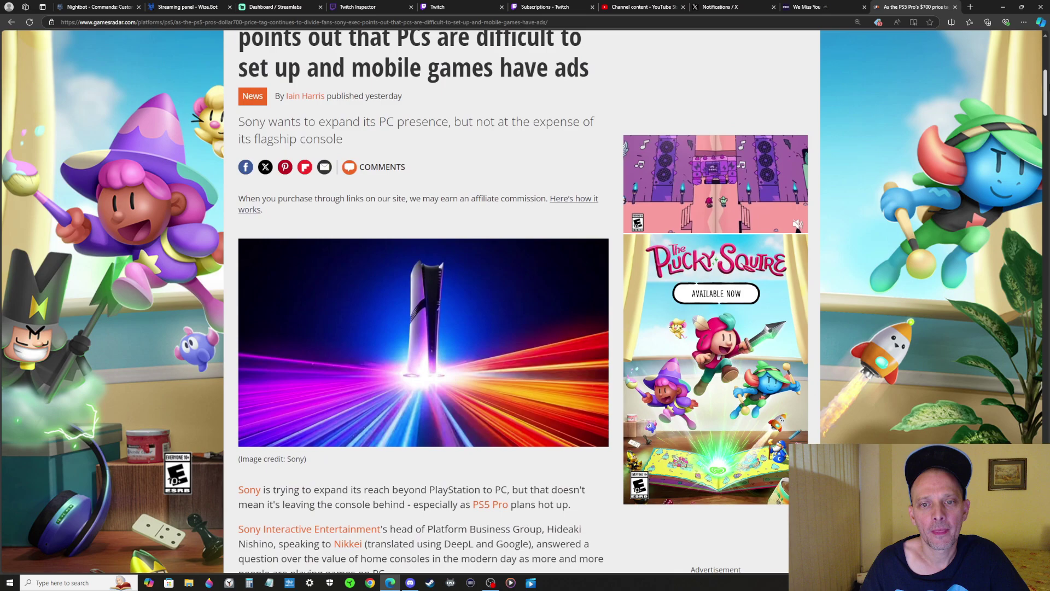
pyautogui.scroll(3, 424, 328)
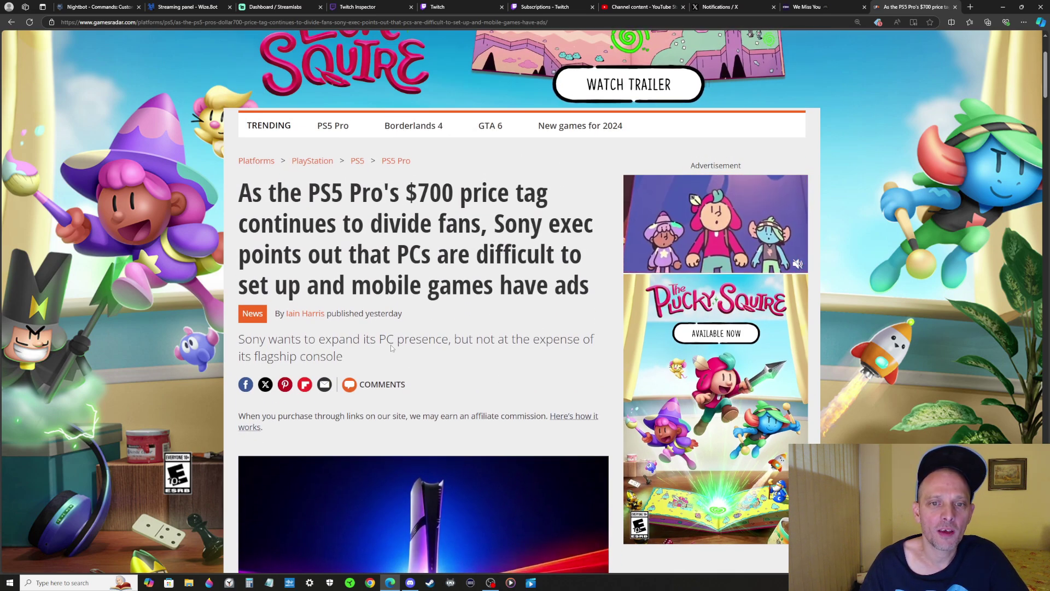
pyautogui.scroll(-2, 495, 272)
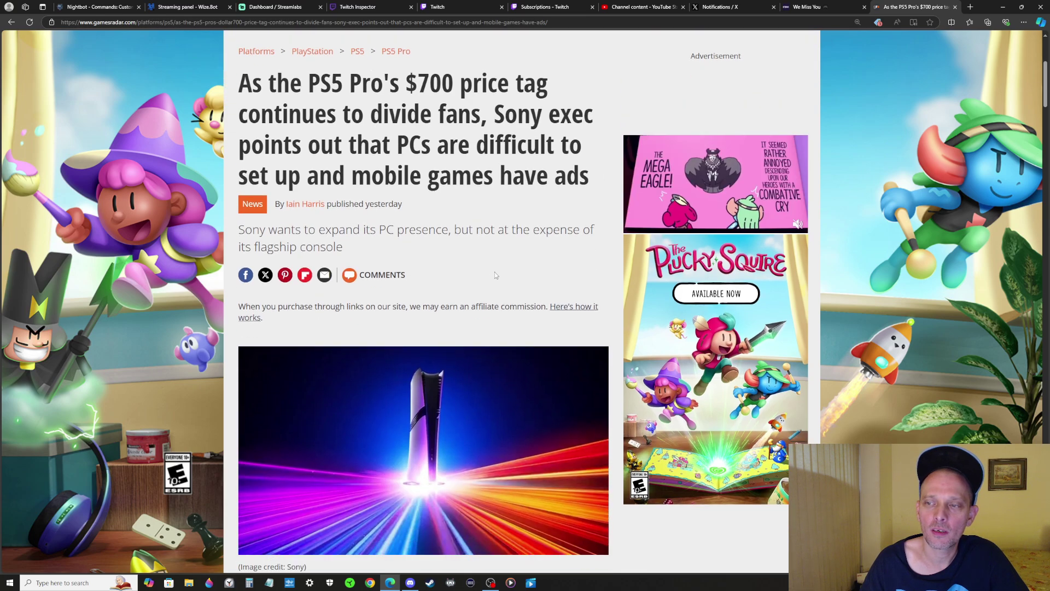
pyautogui.scroll(1, 495, 272)
pyautogui.scroll(-3, 513, 250)
pyautogui.scroll(-2, 549, 239)
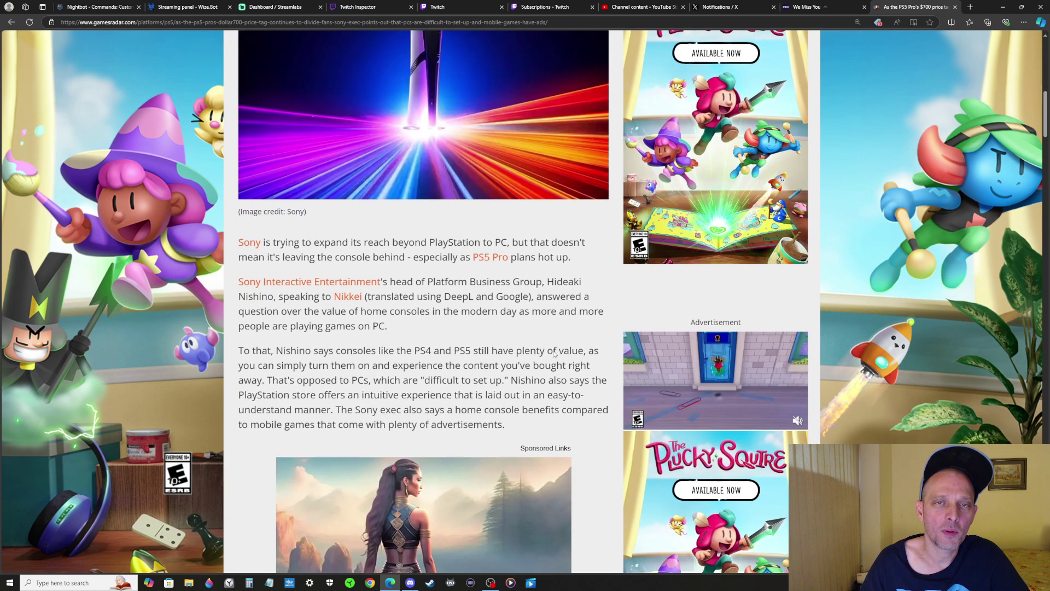